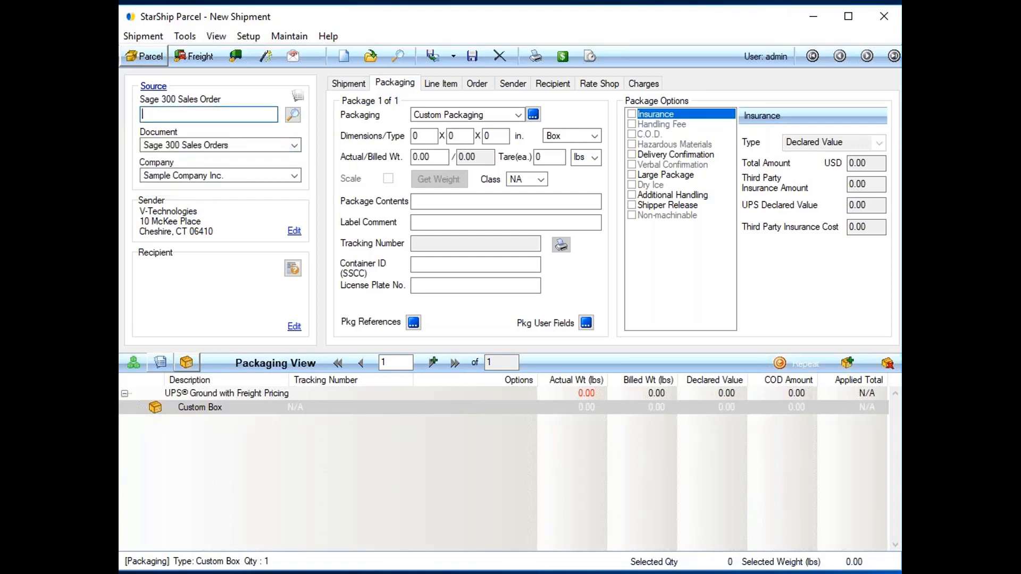
Open the Sage 300 sales order search, view the batch settings for all listed orders, and clear the order selection.
{"action": "left_click", "coordinate": [294, 116]}
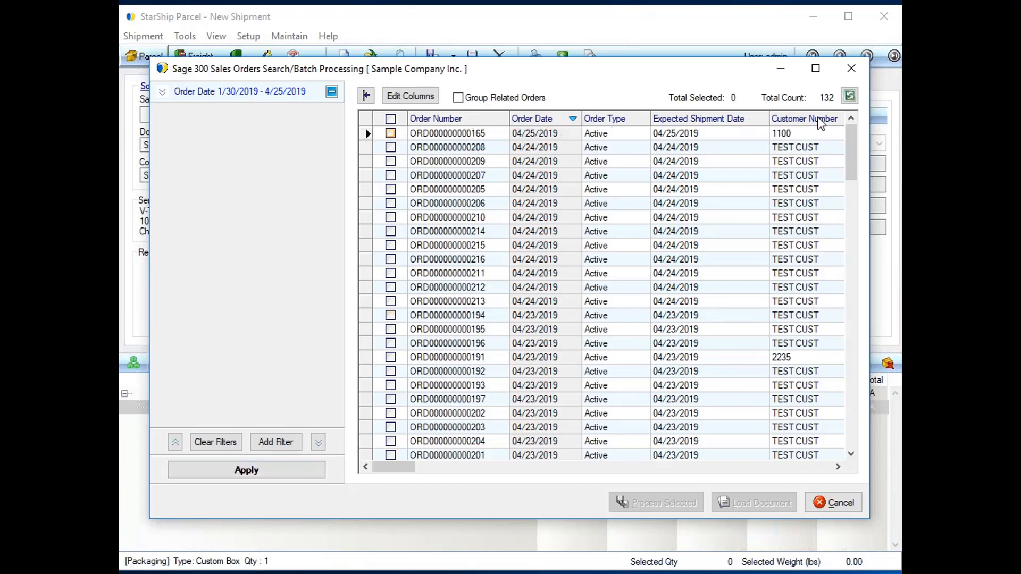
{"action": "left_click", "coordinate": [392, 119]}
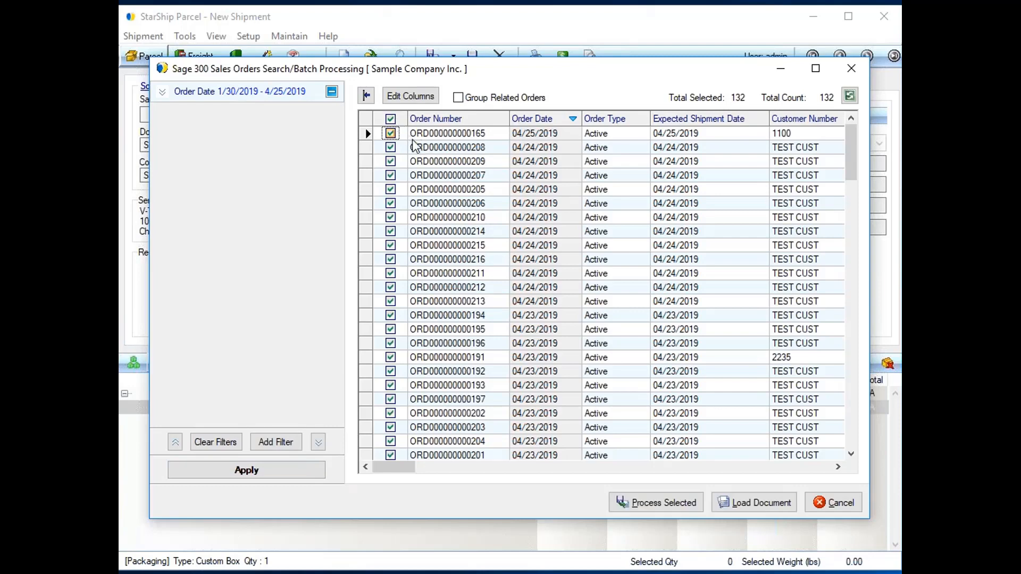
{"action": "left_click", "coordinate": [658, 512]}
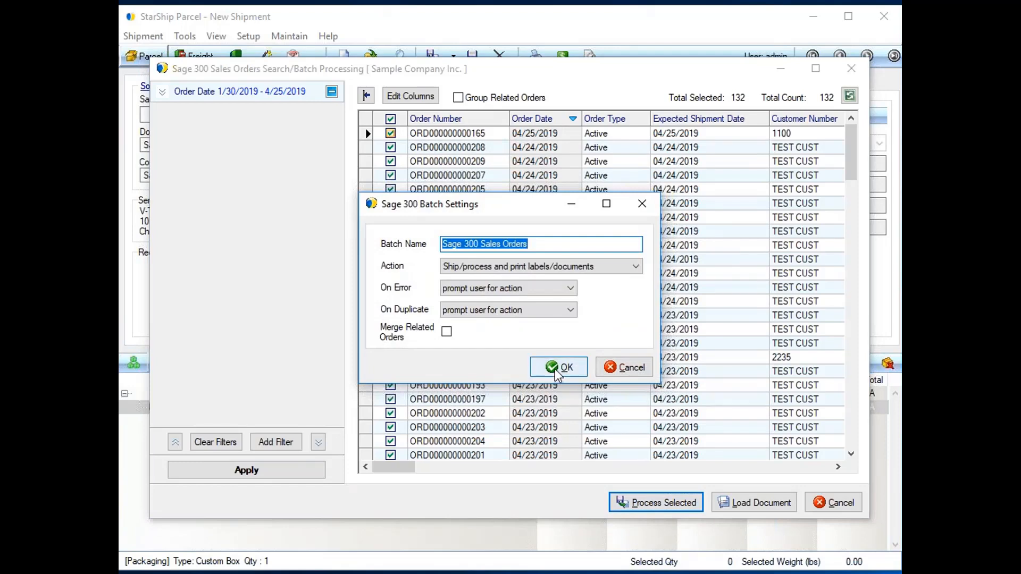
{"action": "left_click", "coordinate": [636, 368]}
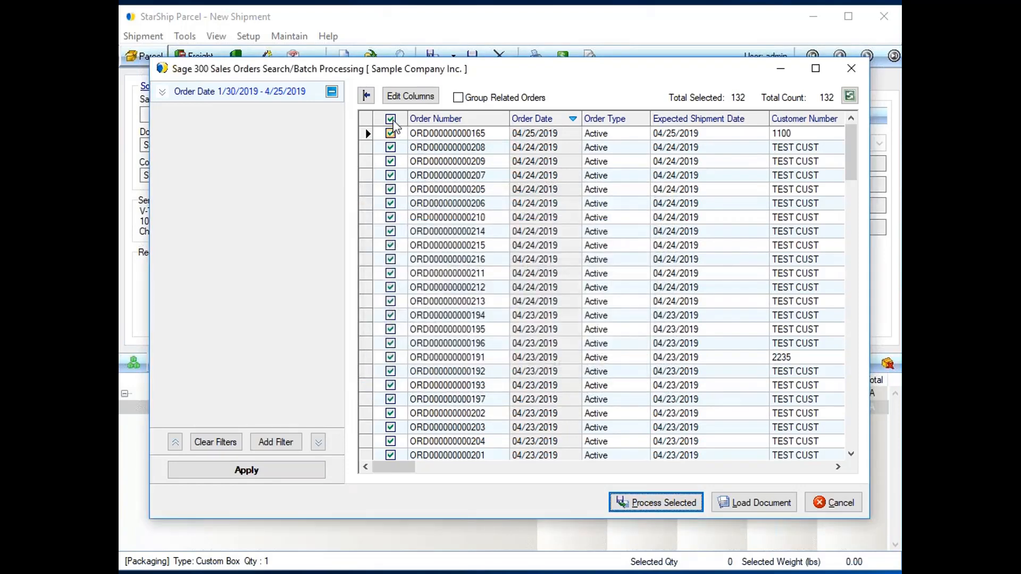
{"action": "left_click", "coordinate": [390, 118]}
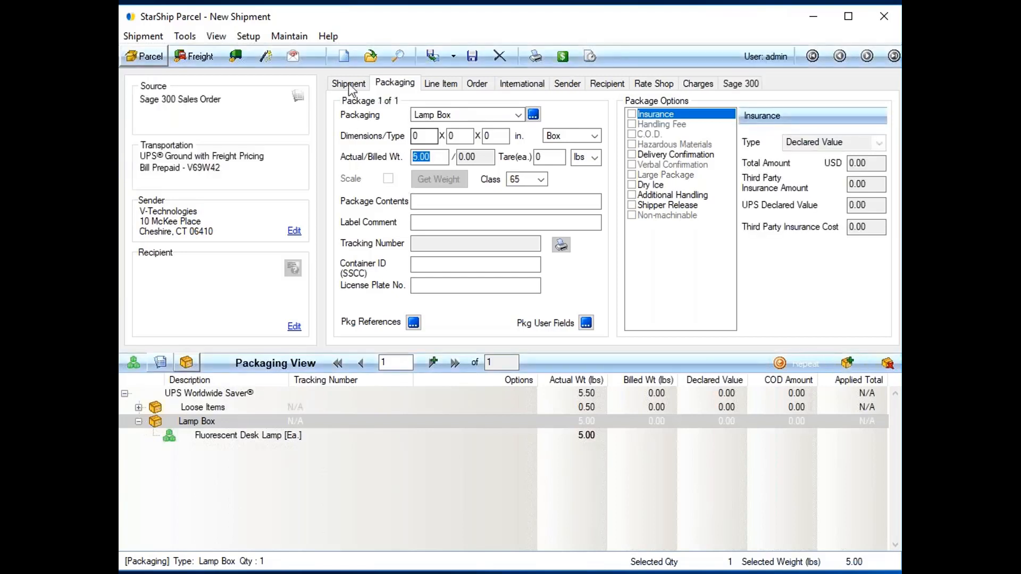
Review the shipment's transportation details and billing options, keeping the billing set to Prepaid.
{"action": "left_click", "coordinate": [349, 86]}
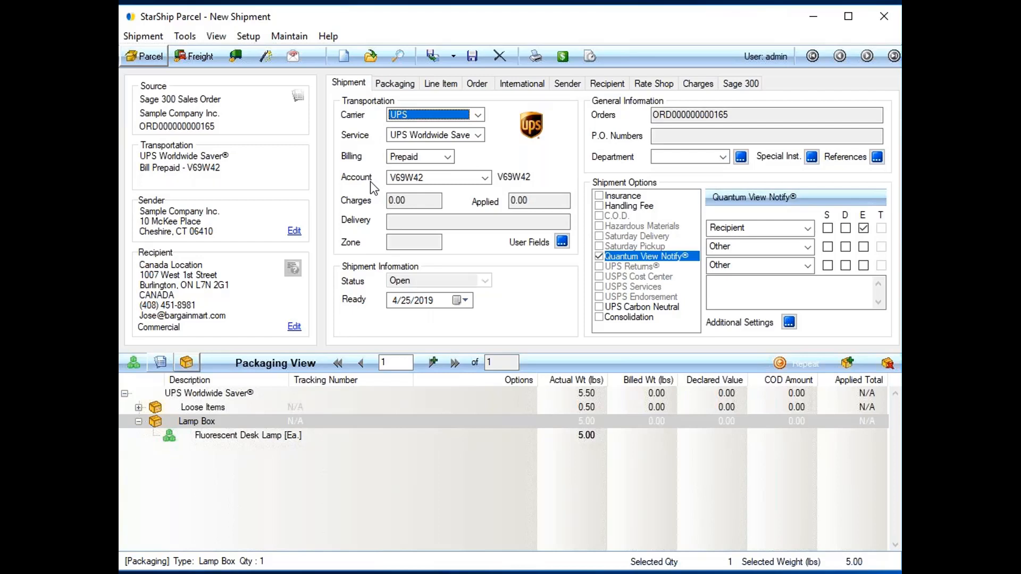
{"action": "left_click", "coordinate": [448, 157]}
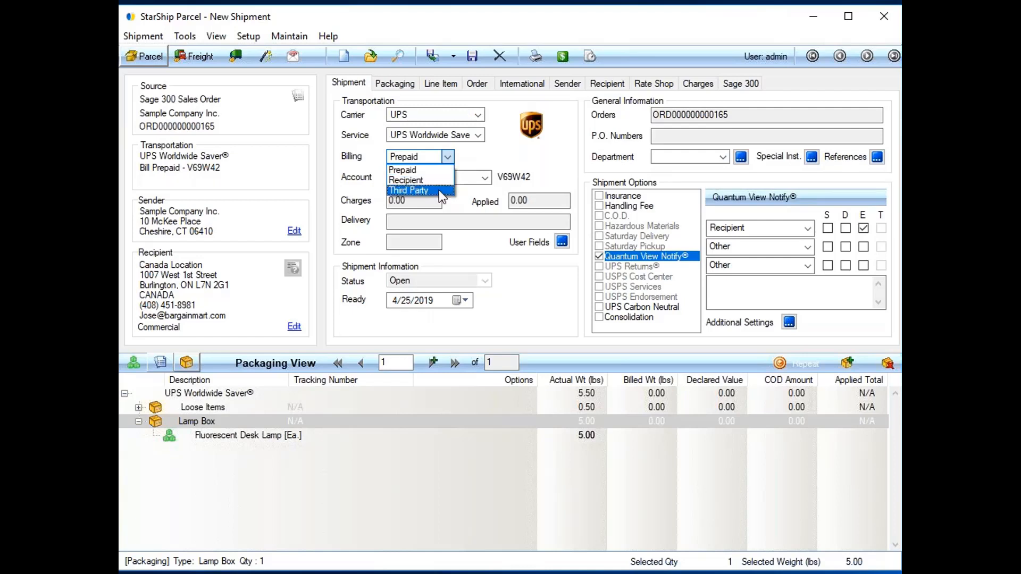
{"action": "left_click", "coordinate": [408, 169]}
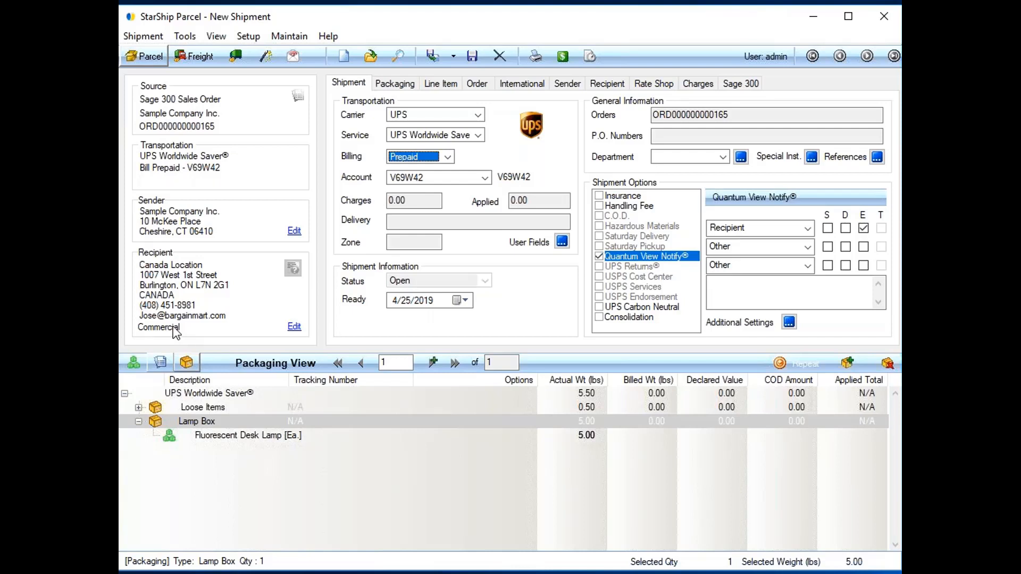
Expand all items in the Packaging View and check the repeat package options for the Lamp Box without applying them.
{"action": "right_click", "coordinate": [416, 419]}
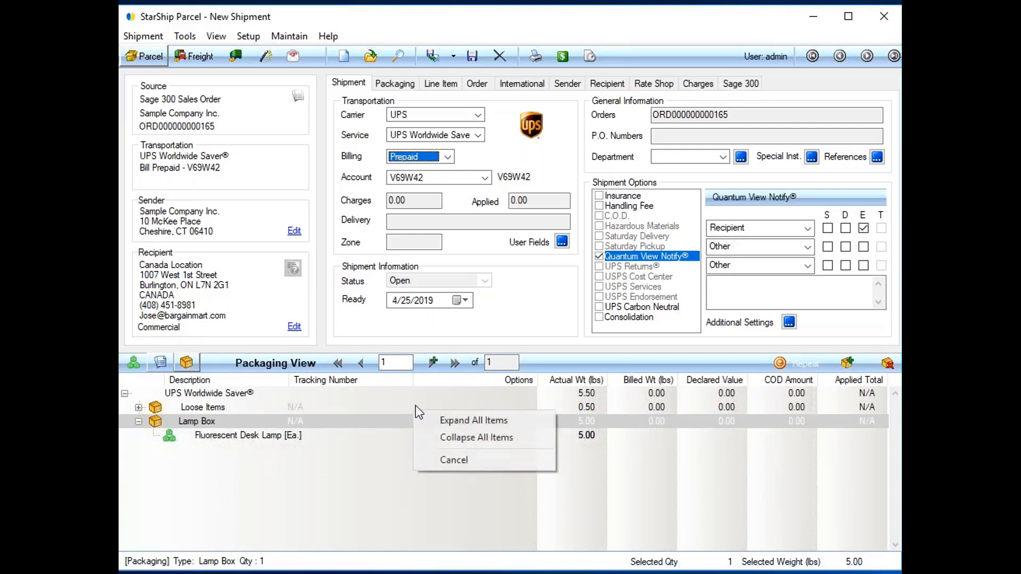
{"action": "left_click", "coordinate": [454, 421]}
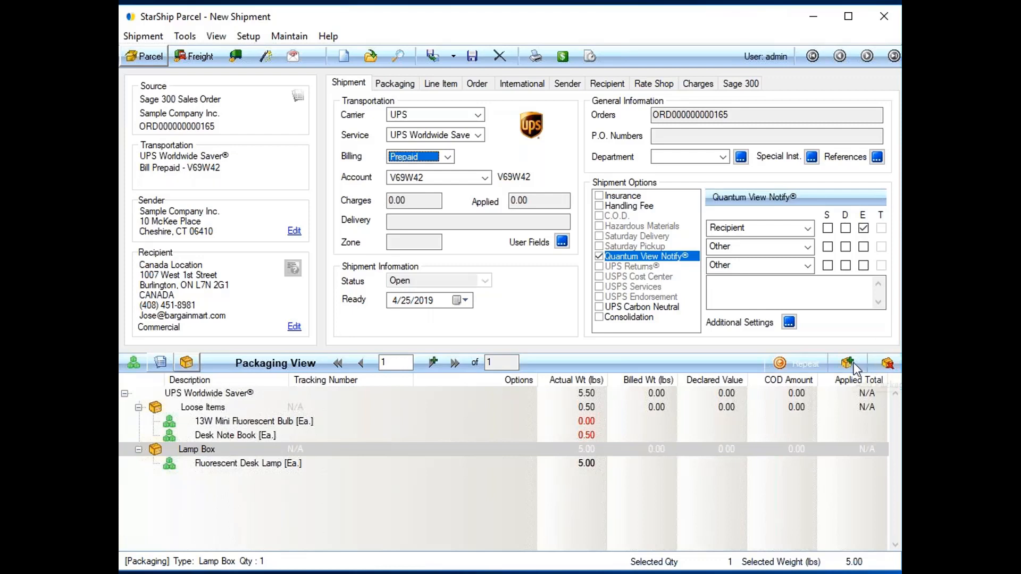
{"action": "left_click", "coordinate": [790, 365]}
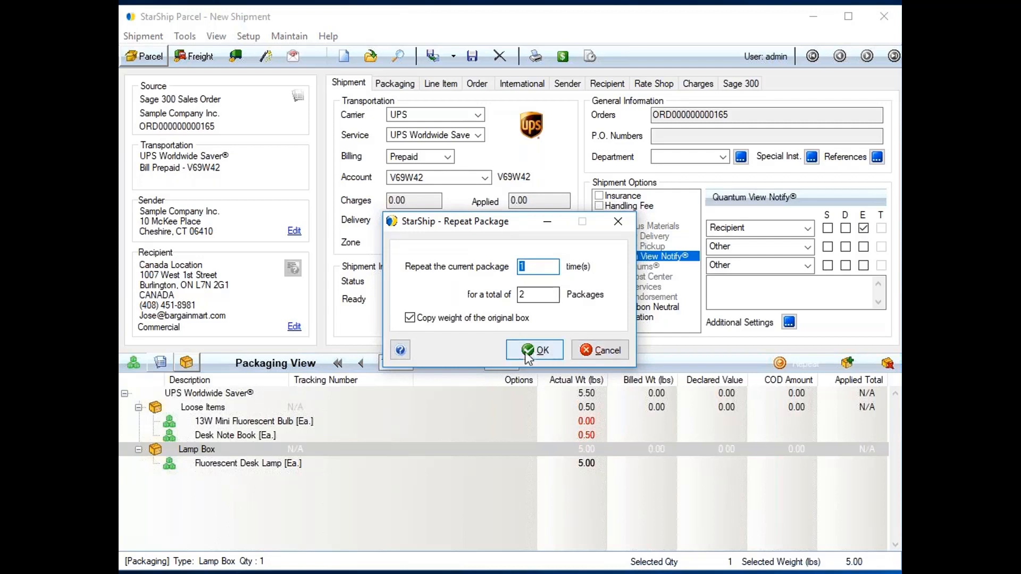
{"action": "left_click", "coordinate": [594, 342]}
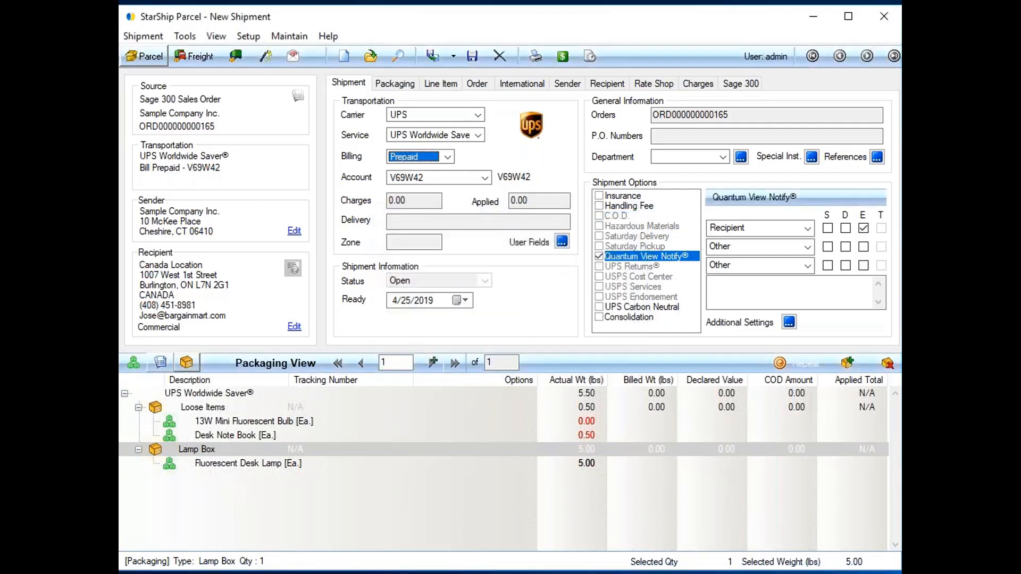
Pack the loose 13W Mini Fluorescent Bulb and Desk Note Book into the Lamp Box with the desk lamp.
{"action": "left_click", "coordinate": [211, 414]}
{"action": "left_click", "coordinate": [229, 465]}
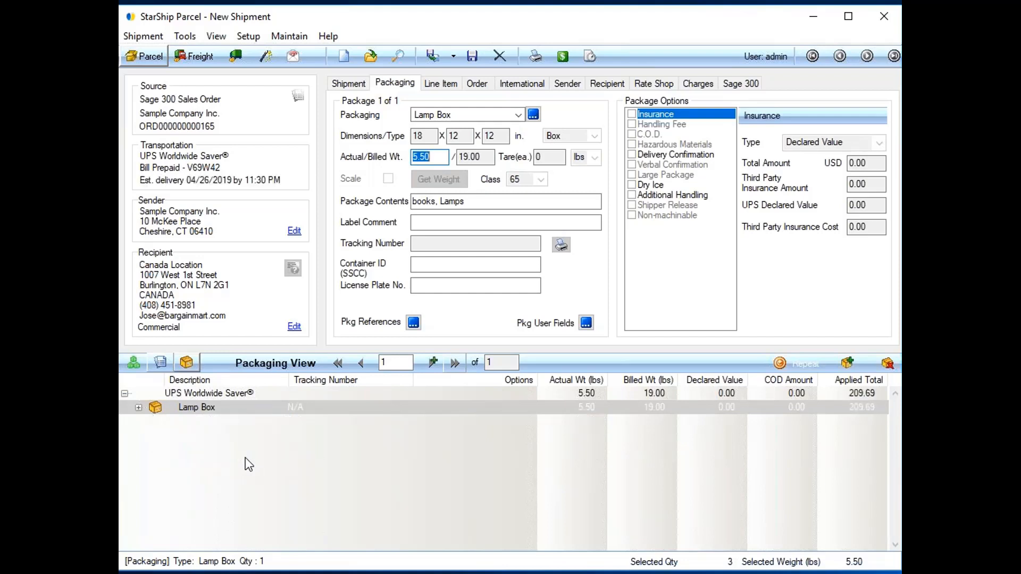
Review the packaging types available for the packed box, keeping Lamp Box as the packaging.
{"action": "left_click", "coordinate": [189, 407]}
{"action": "left_click", "coordinate": [518, 115]}
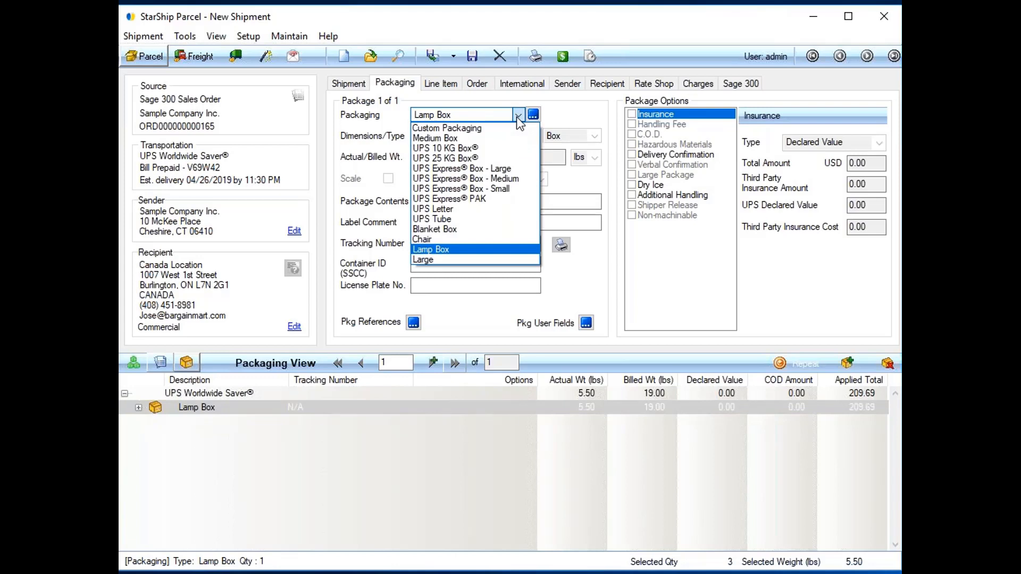
{"action": "left_click", "coordinate": [407, 117]}
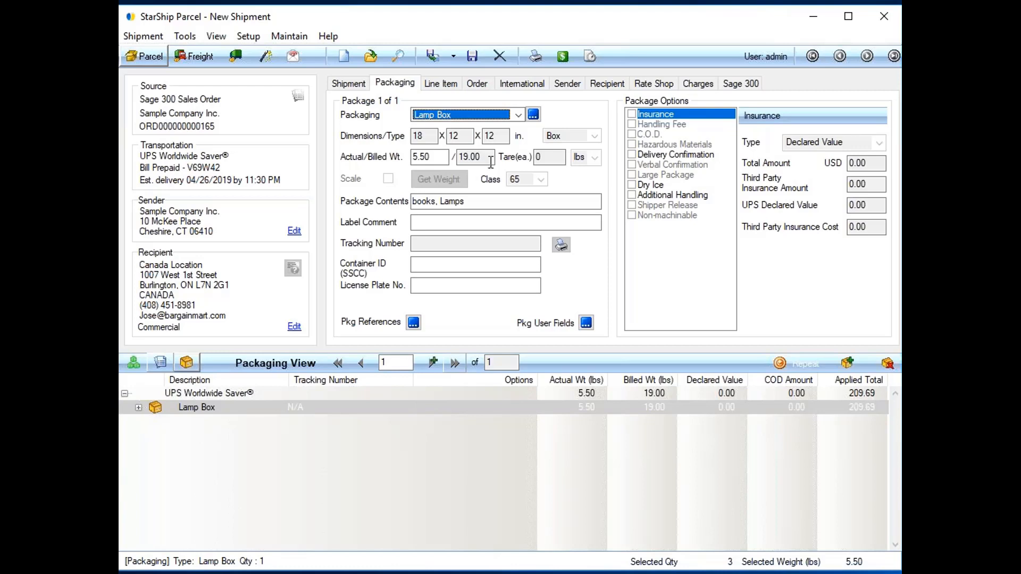
Expand the Lamp Box contents and show the line item details of the 13W Mini Fluorescent Bulb.
{"action": "right_click", "coordinate": [225, 415]}
{"action": "left_click", "coordinate": [260, 423]}
{"action": "left_click", "coordinate": [229, 436]}
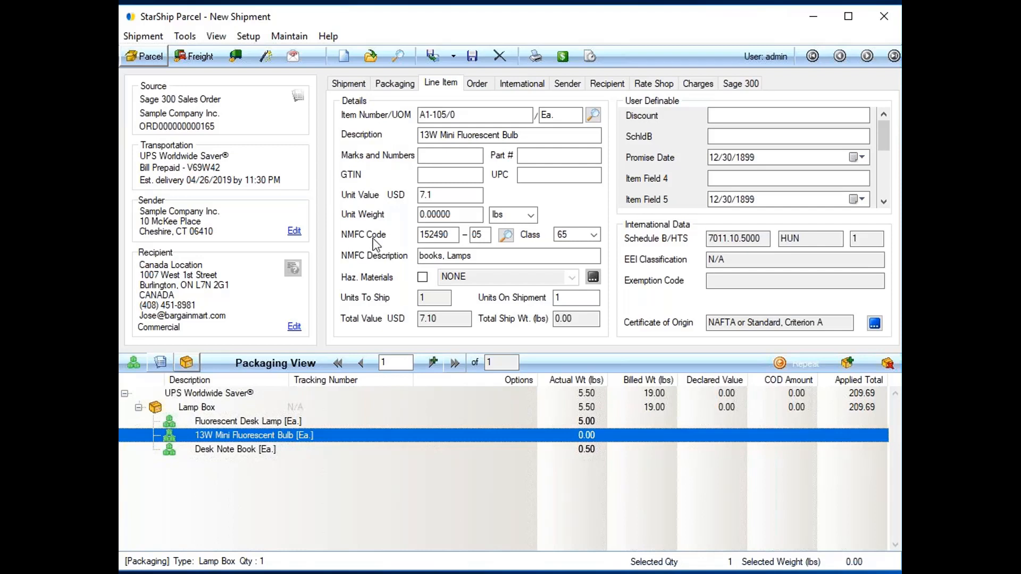
Examine the fluorescent bulb's commodity information and its Schedule B code lookup, including the search options, without changing the code.
{"action": "left_click", "coordinate": [875, 325]}
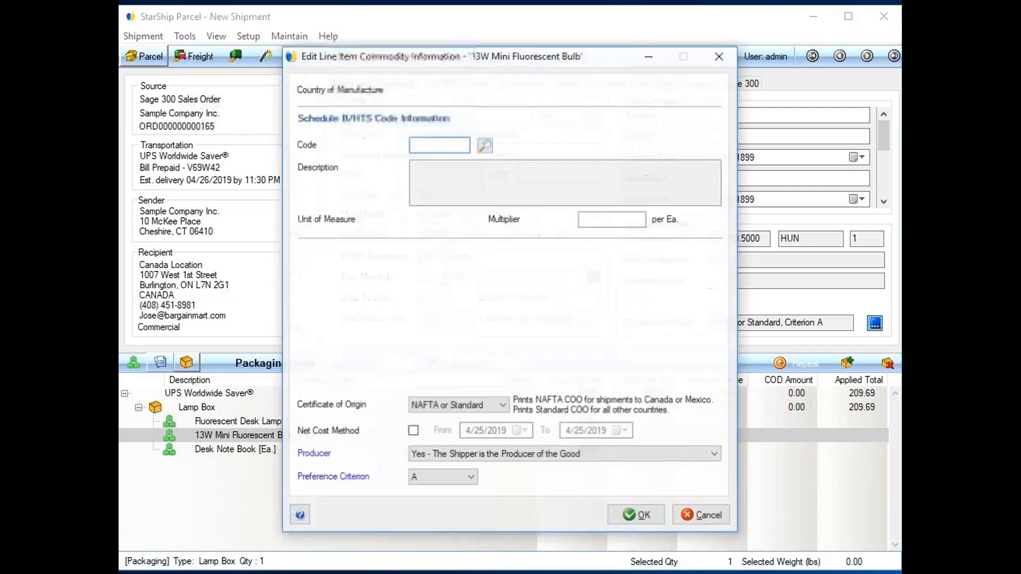
{"action": "left_click", "coordinate": [485, 145]}
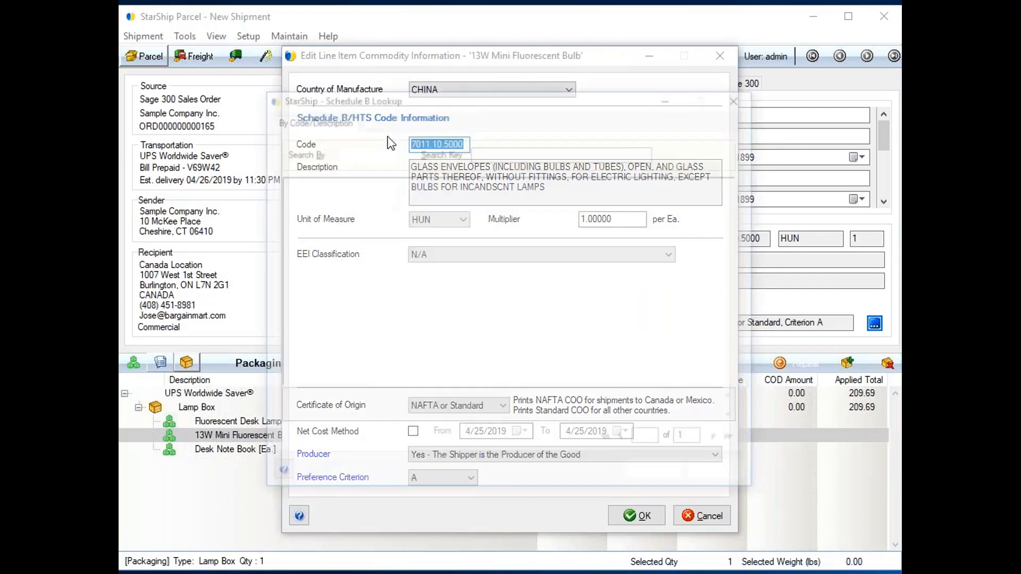
{"action": "left_click", "coordinate": [381, 158]}
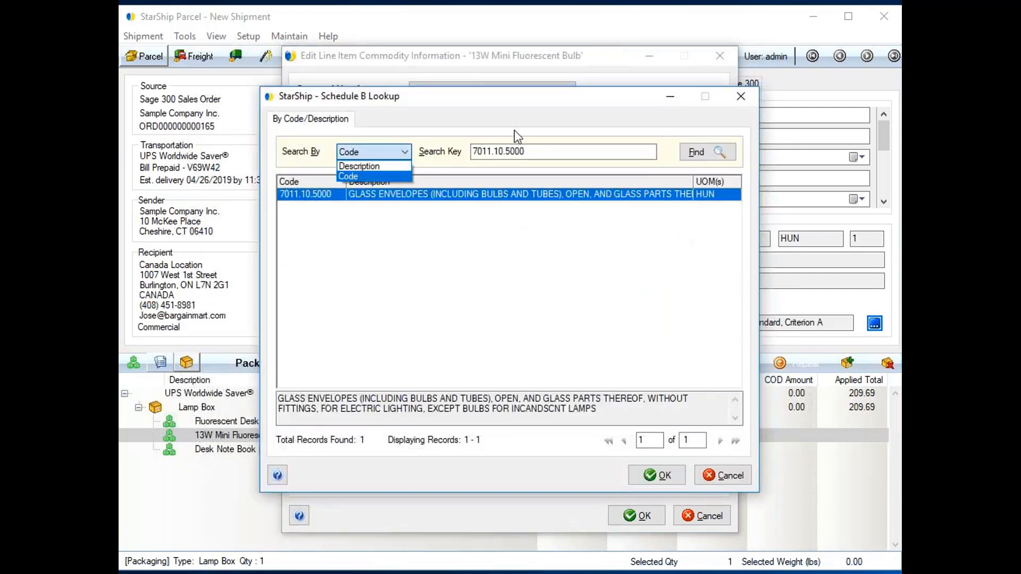
{"action": "left_click", "coordinate": [505, 152]}
{"action": "left_click", "coordinate": [725, 475]}
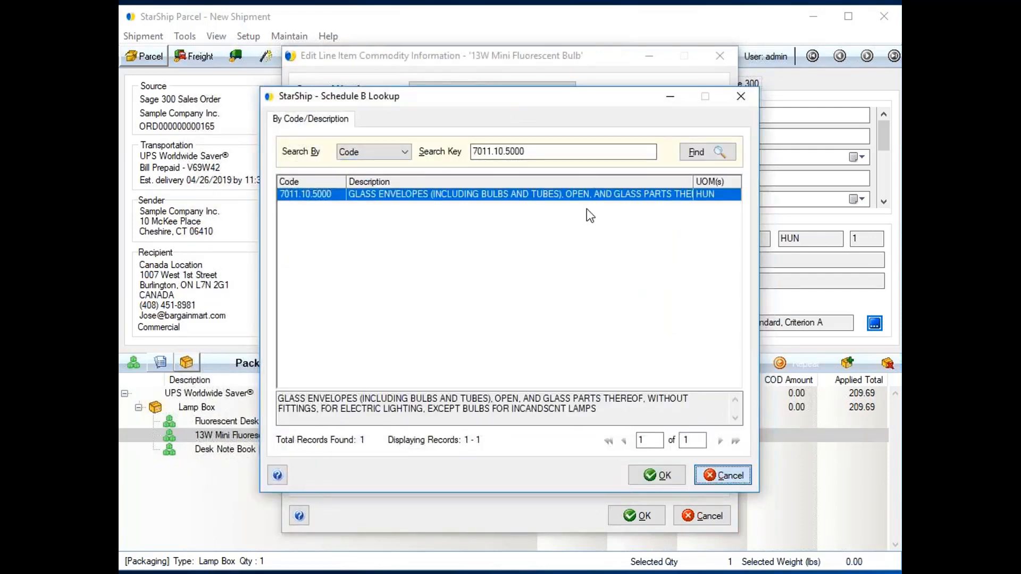
{"action": "left_click", "coordinate": [635, 517]}
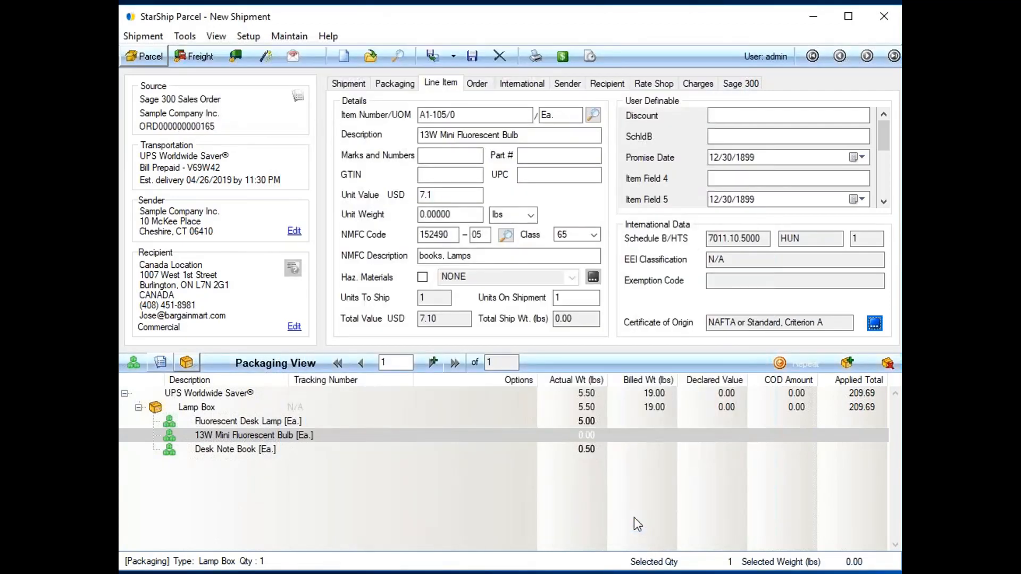
Turn off UPS Paperless Invoice in the shipment's international details.
{"action": "left_click", "coordinate": [524, 88]}
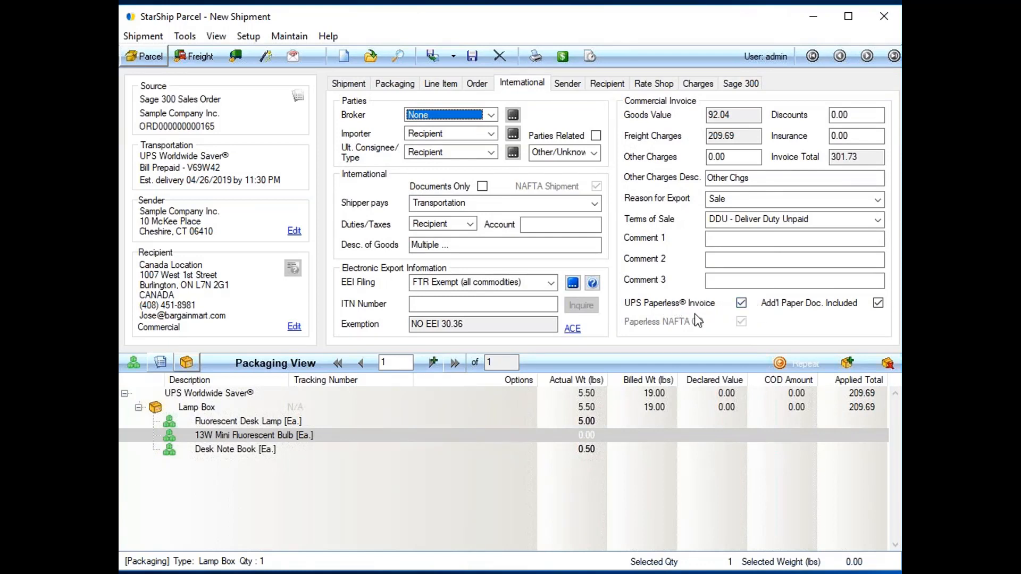
{"action": "left_click", "coordinate": [741, 303]}
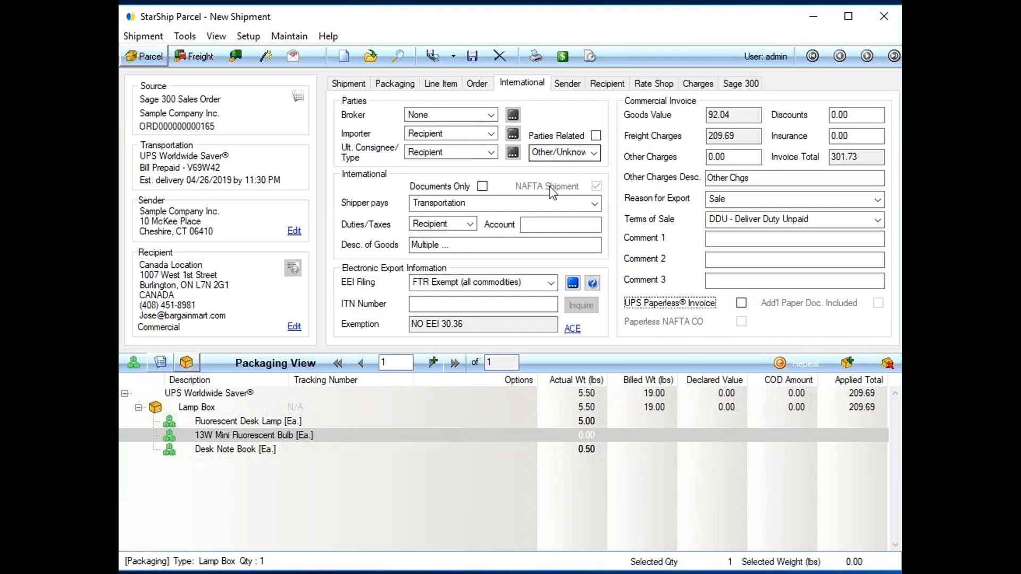
Review the rate shop quotes for the parcel carriers and the rate and delivery display choices, keeping Contract and Est. Delivery.
{"action": "left_click", "coordinate": [568, 65]}
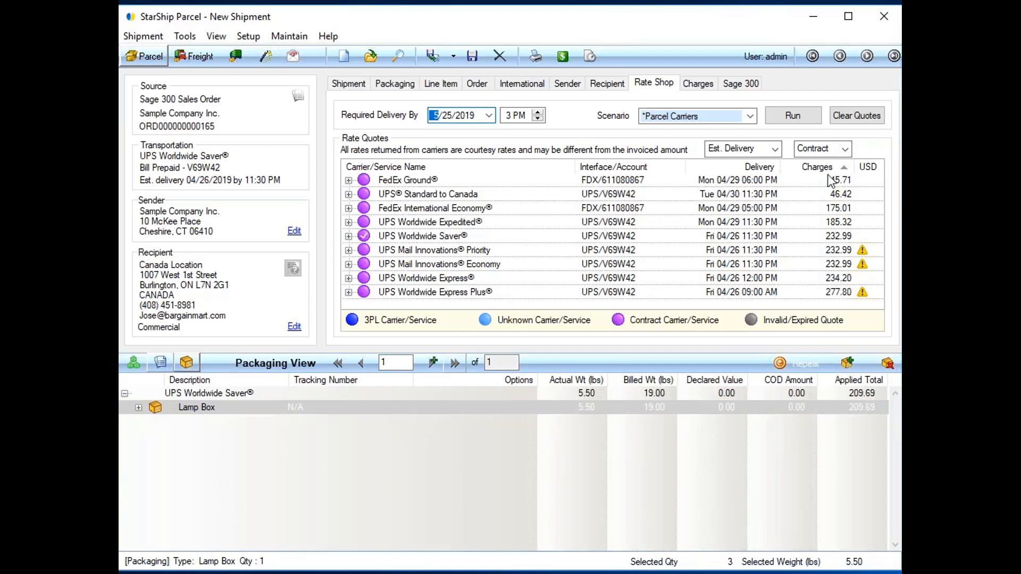
{"action": "left_click", "coordinate": [845, 150]}
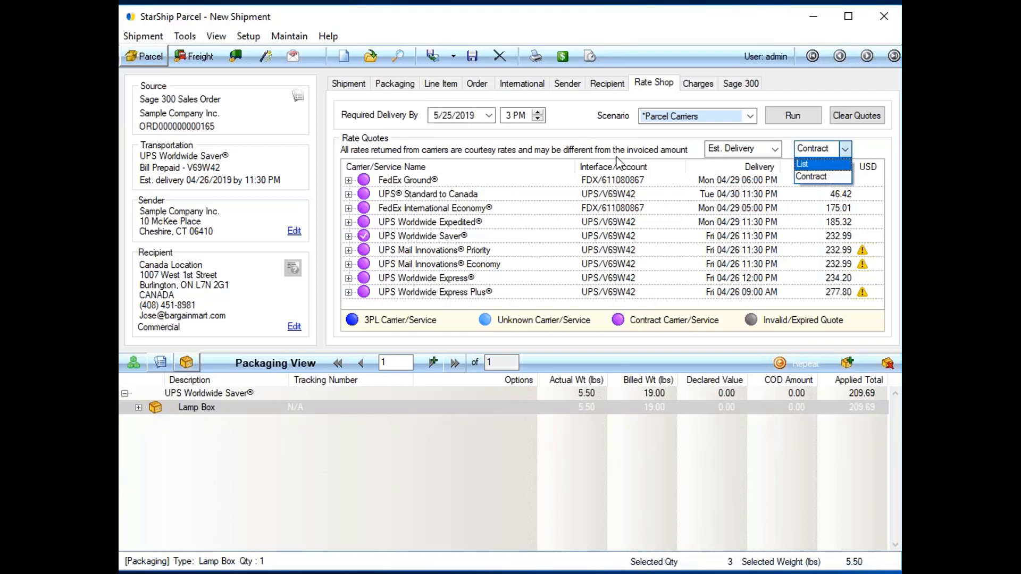
{"action": "left_click", "coordinate": [819, 176]}
{"action": "left_click", "coordinate": [737, 149]}
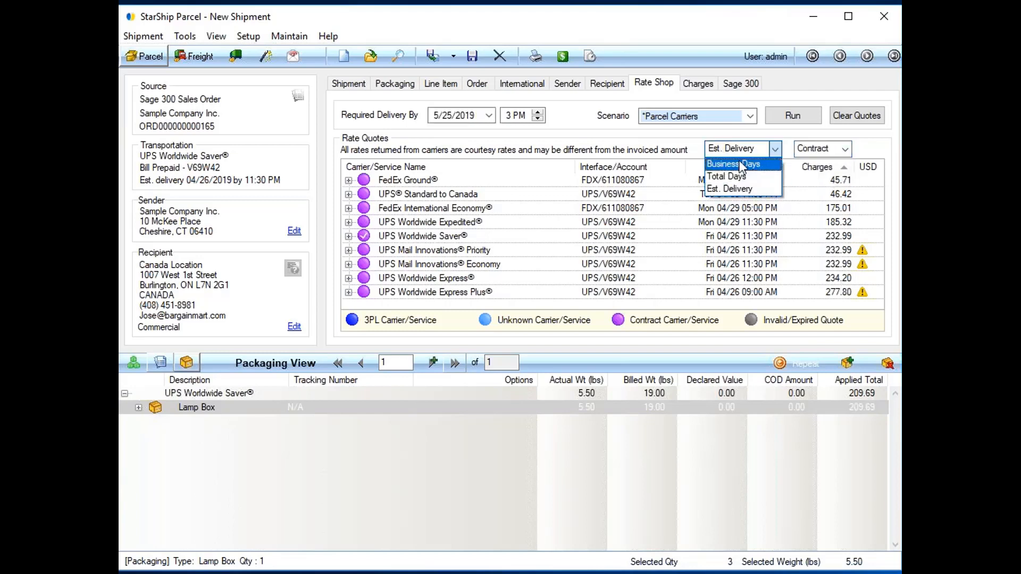
{"action": "left_click", "coordinate": [661, 153]}
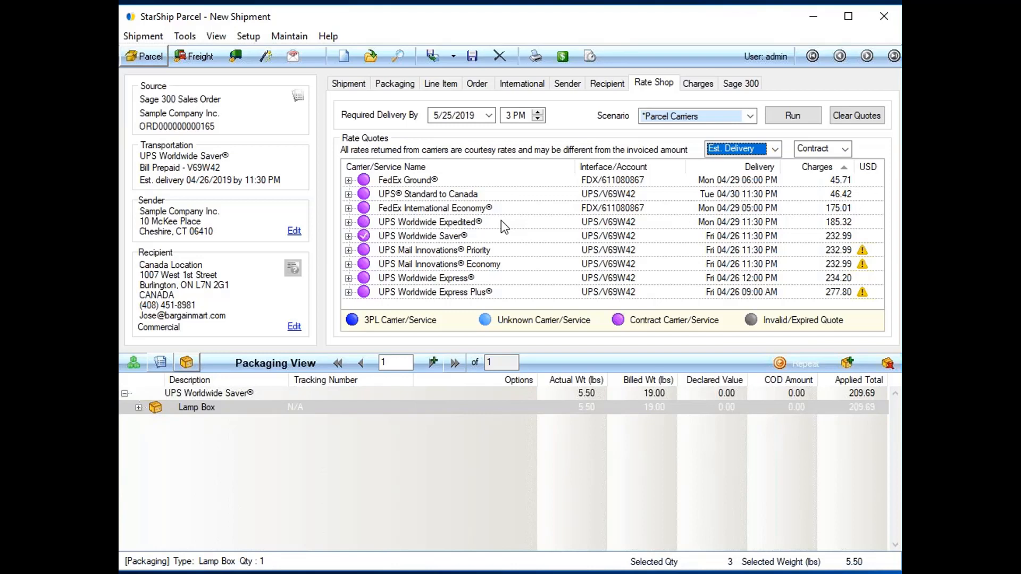
Examine the package's charges and read the Applied Freight Rules behind the total applied freight.
{"action": "left_click", "coordinate": [707, 86]}
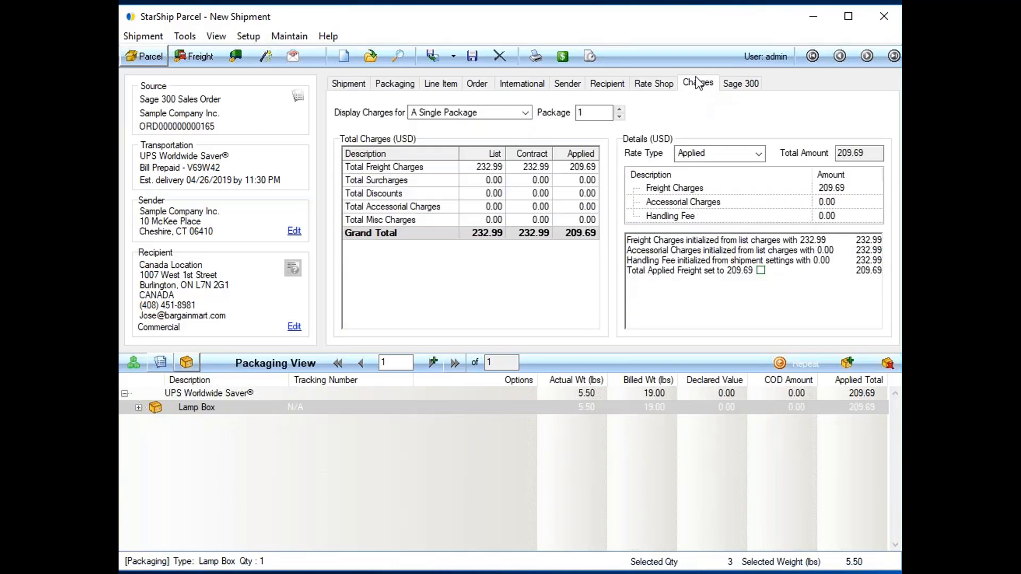
{"action": "left_click", "coordinate": [761, 271]}
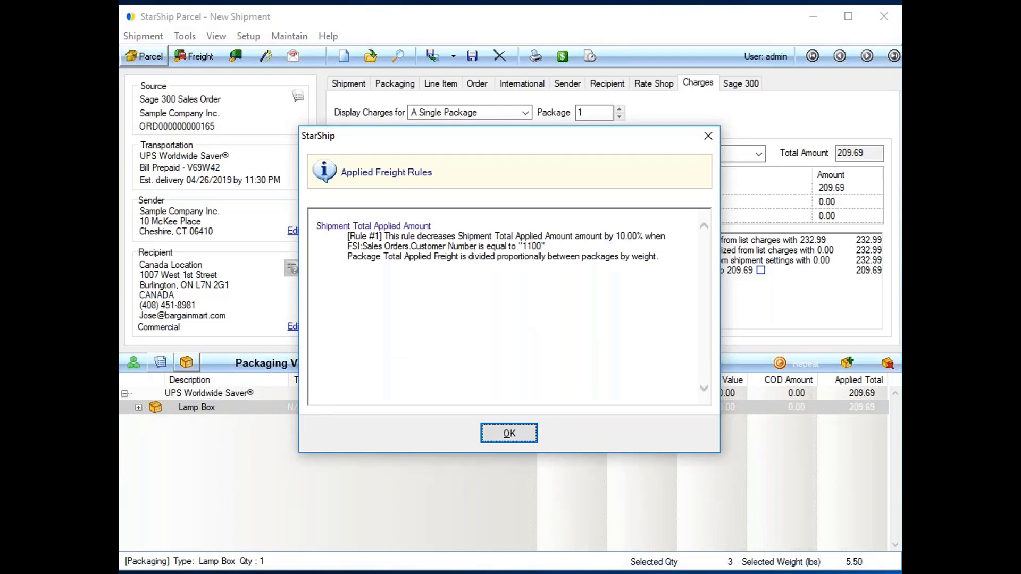
{"action": "left_click", "coordinate": [614, 236]}
{"action": "left_click_drag", "start_coordinate": [413, 246], "coordinate": [551, 245]}
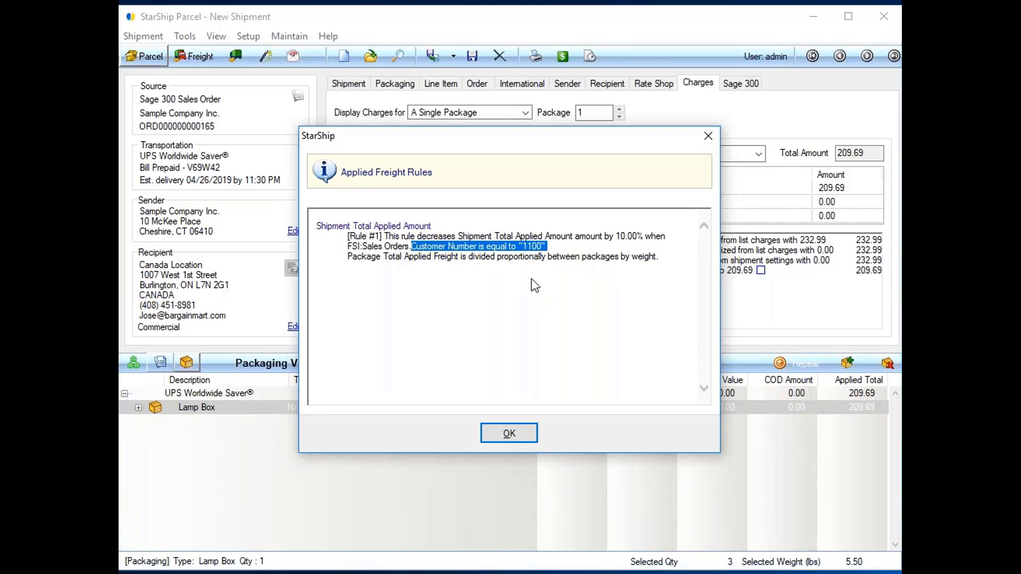
{"action": "left_click_drag", "start_coordinate": [606, 237], "coordinate": [668, 237]}
{"action": "left_click", "coordinate": [578, 315]}
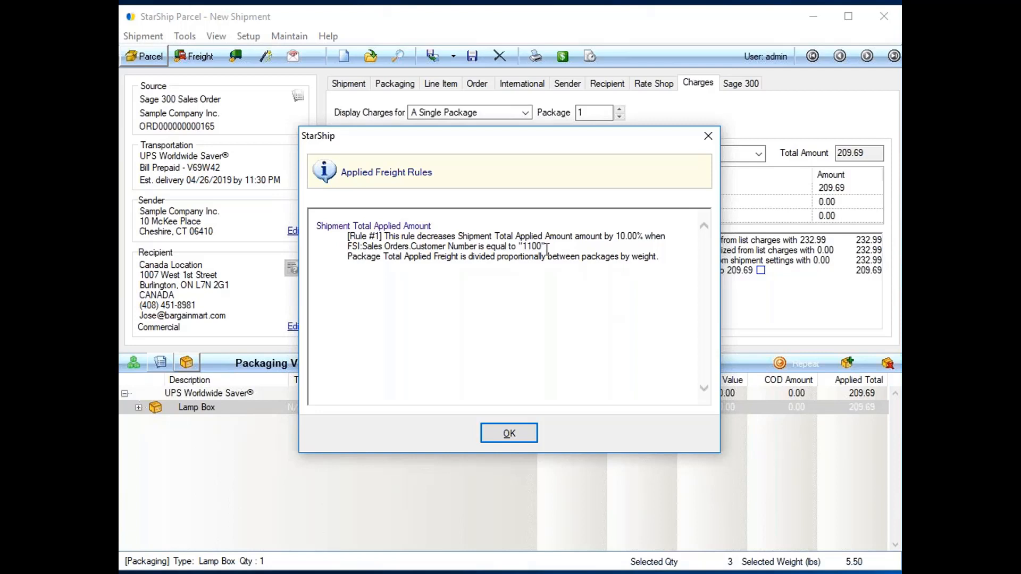
{"action": "left_click", "coordinate": [523, 434]}
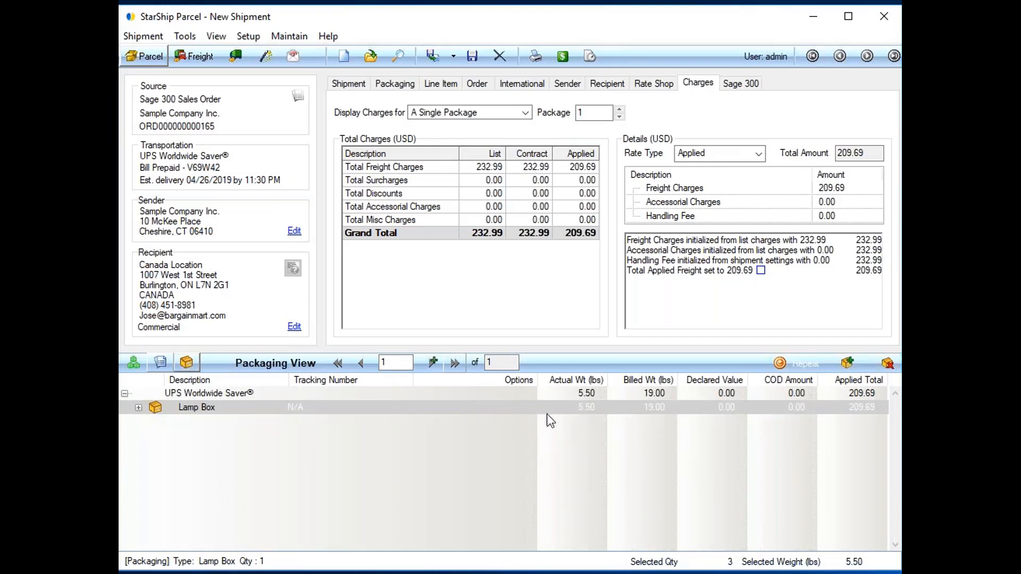
Process the shipment to produce its shipping label and packing list, and enlarge the label preview window to show both fully.
{"action": "left_click", "coordinate": [432, 56]}
{"action": "left_click", "coordinate": [471, 60]}
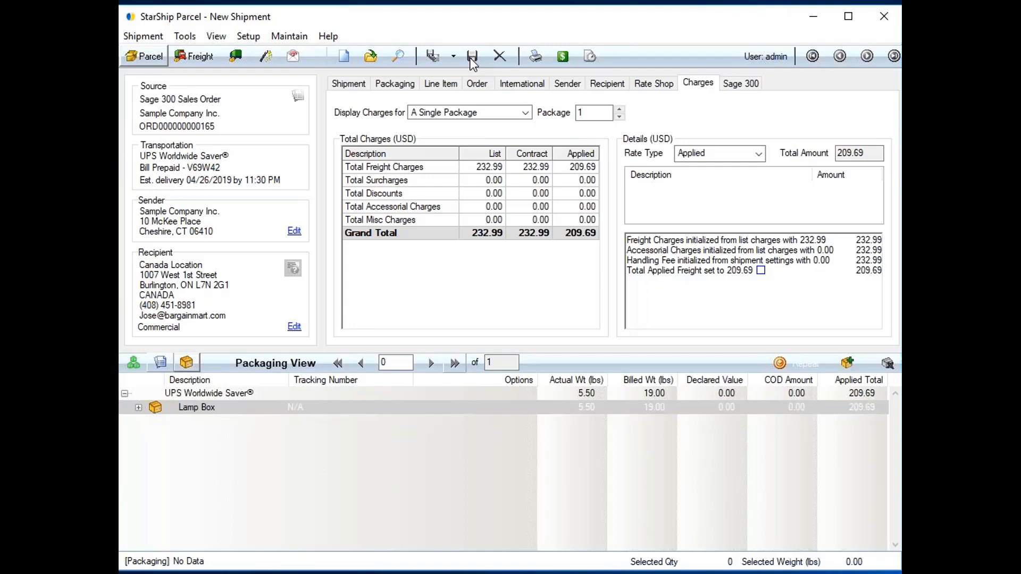
{"action": "left_click", "coordinate": [472, 59]}
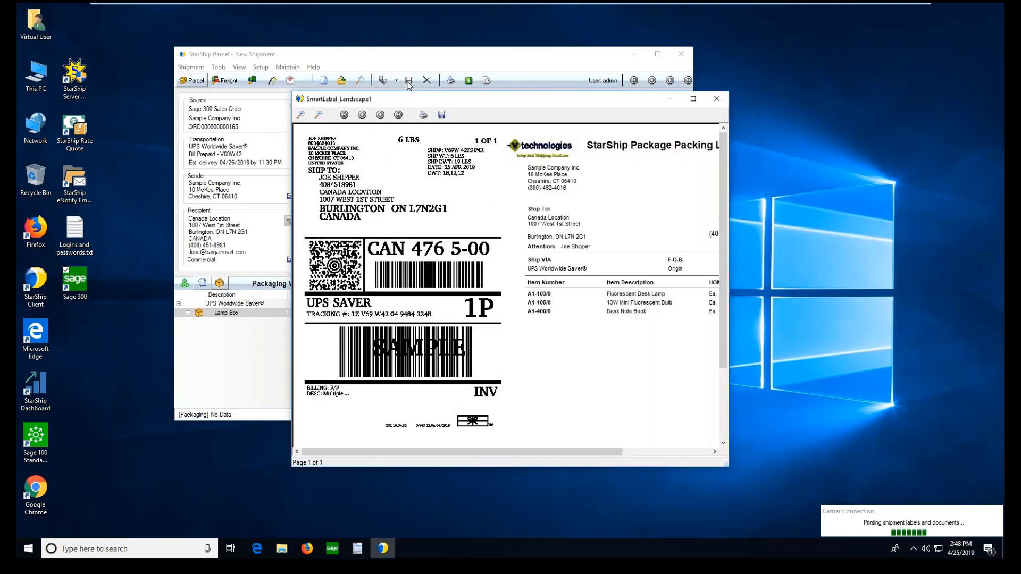
{"action": "left_click_drag", "start_coordinate": [482, 108], "coordinate": [293, 33]}
{"action": "left_click_drag", "start_coordinate": [539, 394], "coordinate": [751, 527]}
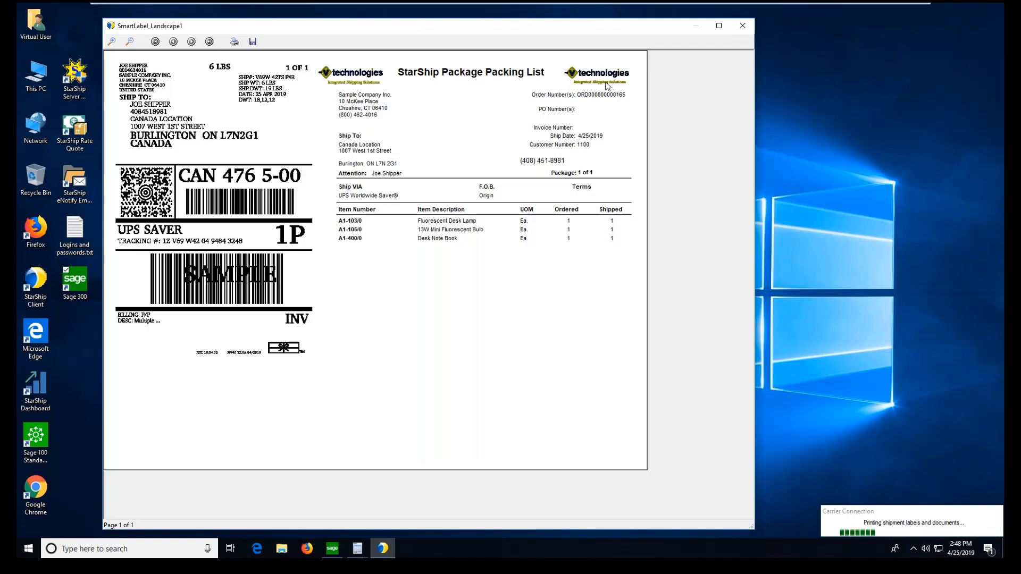
Dismiss the label preview, examine the full commercial invoice down to the shipper signature, and bring up the NAFTA Certificate of Origin.
{"action": "left_click", "coordinate": [744, 26]}
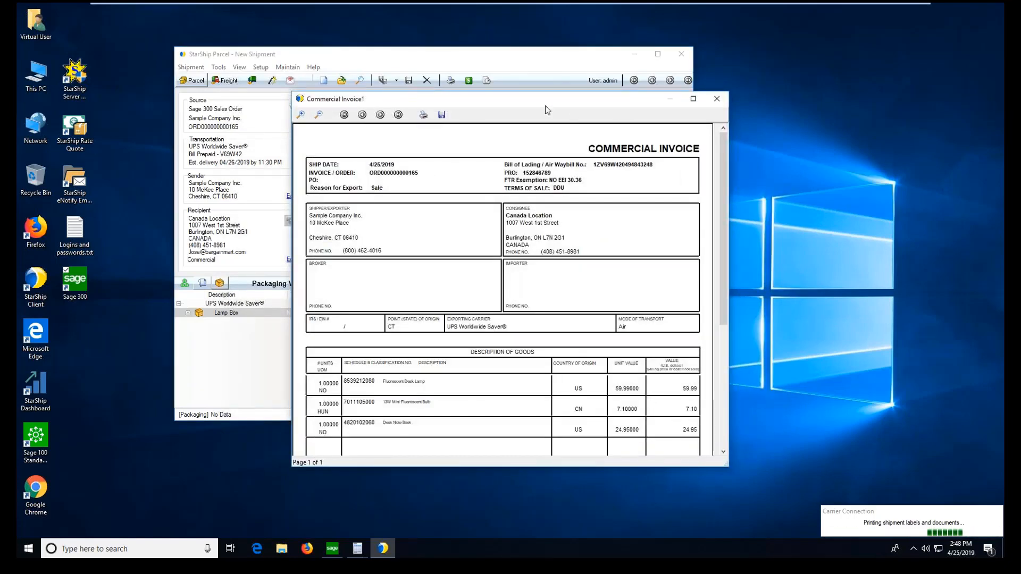
{"action": "left_click_drag", "start_coordinate": [528, 104], "coordinate": [338, 27]}
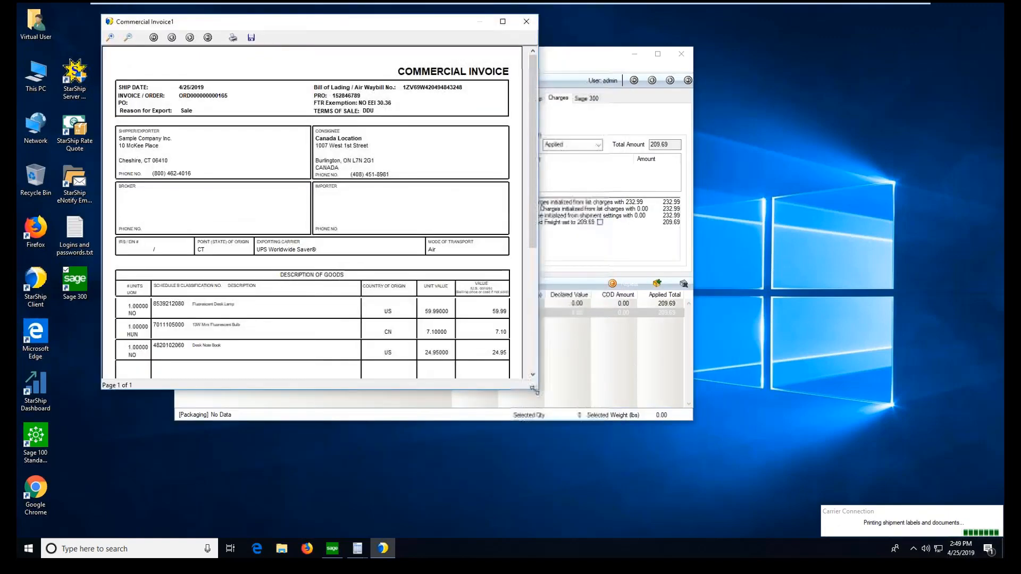
{"action": "left_click_drag", "start_coordinate": [537, 392], "coordinate": [522, 538]}
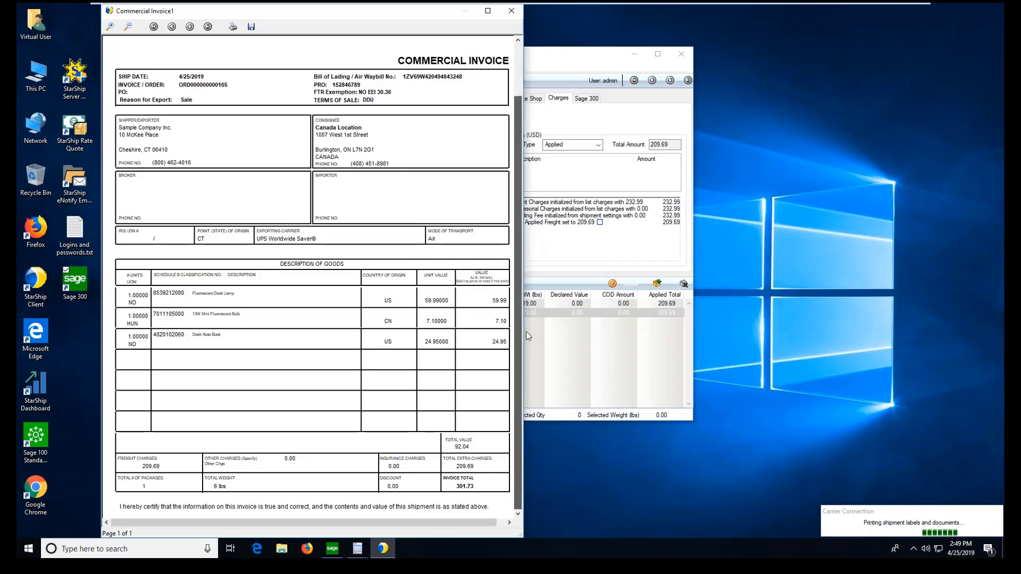
{"action": "scroll", "coordinate": [421, 502], "scroll_direction": "down", "scroll_amount": 2}
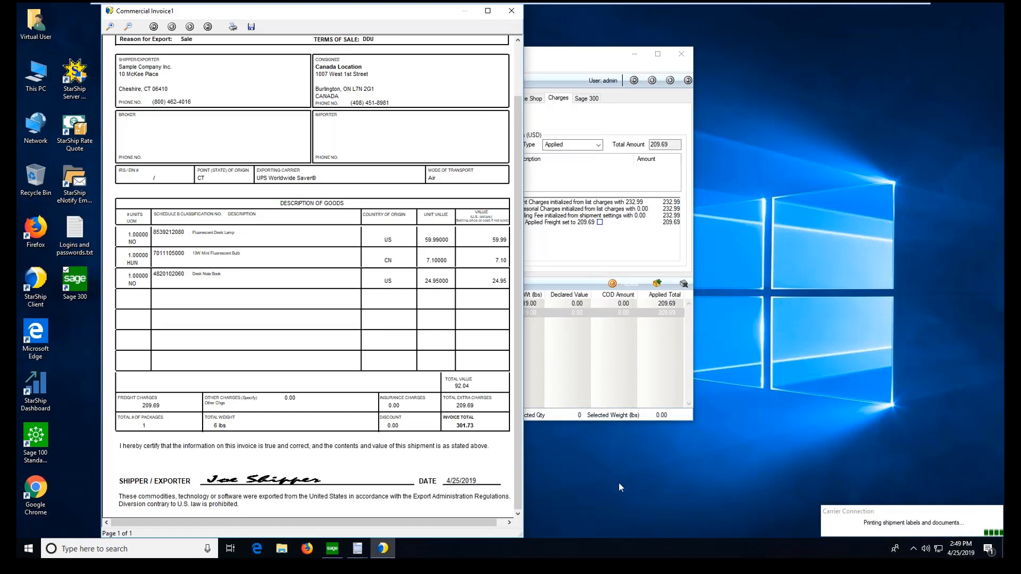
{"action": "left_click", "coordinate": [513, 11]}
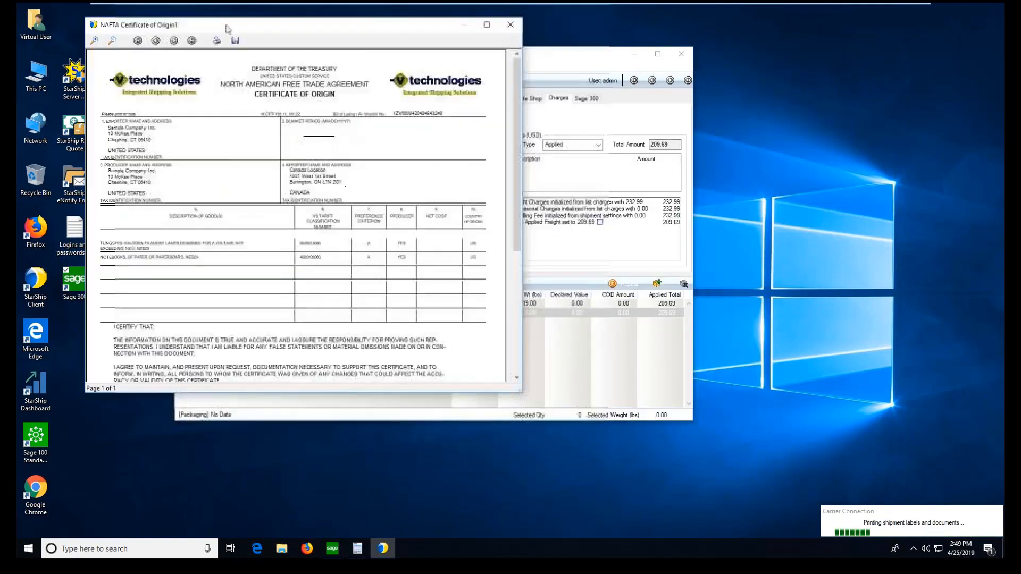
{"action": "left_click", "coordinate": [488, 22]}
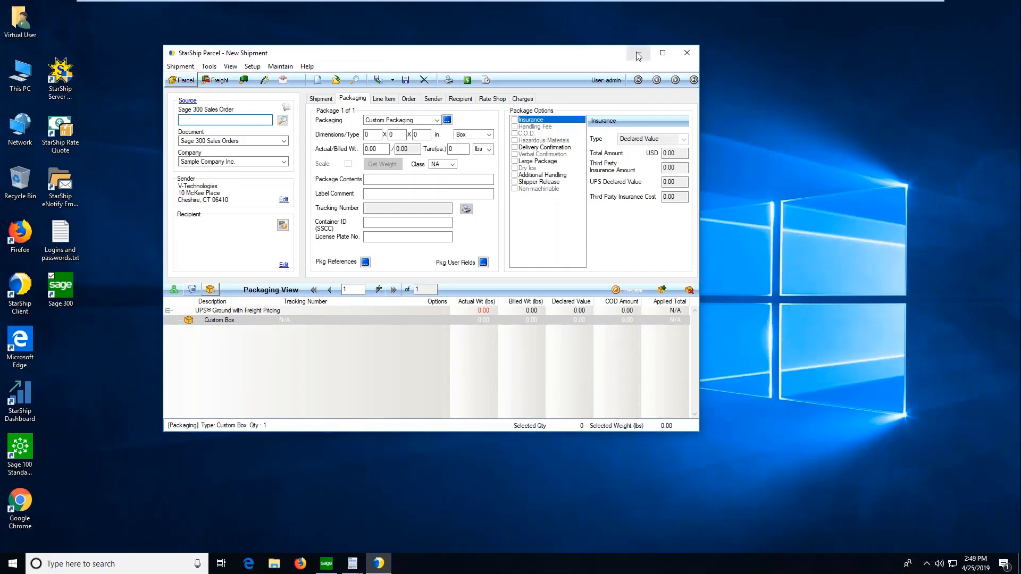
Switch to the Sage 300 O/E Shipment Entry window and inspect the shipment's item lines and miscellaneous taxable freight line.
{"action": "left_click", "coordinate": [638, 54]}
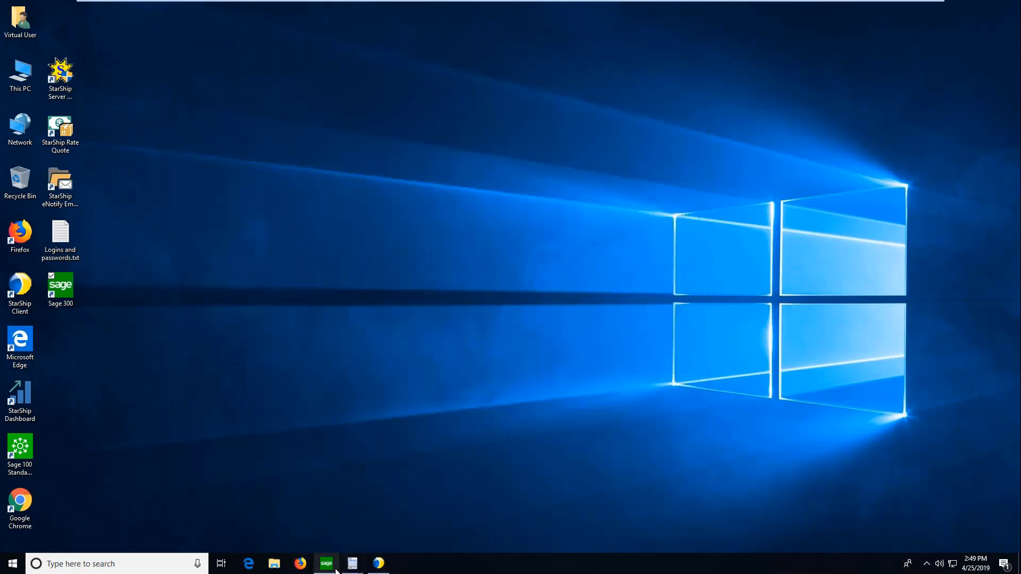
{"action": "left_click", "coordinate": [331, 568]}
{"action": "mouse_move", "coordinate": [355, 567]}
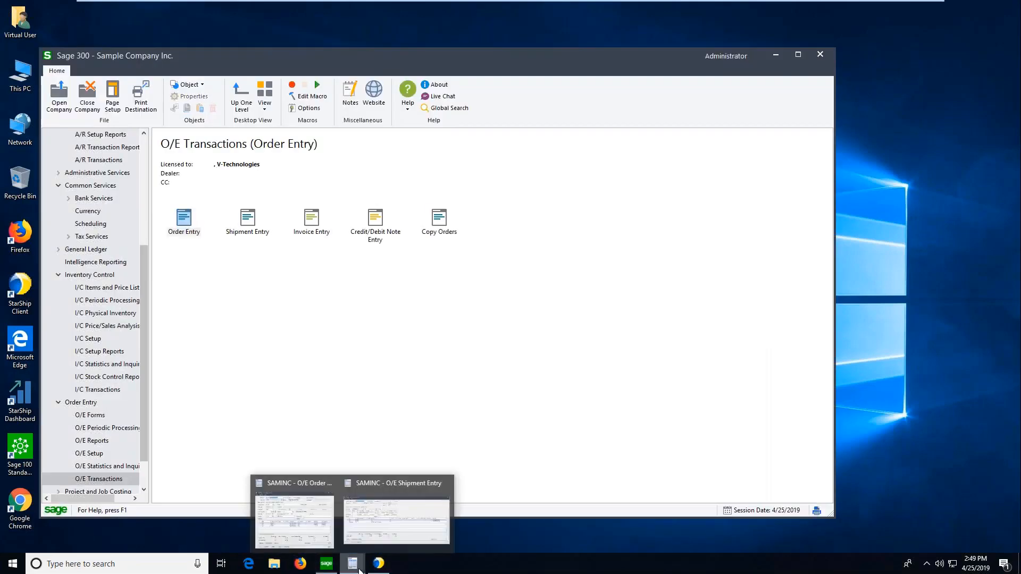
{"action": "left_click", "coordinate": [400, 498]}
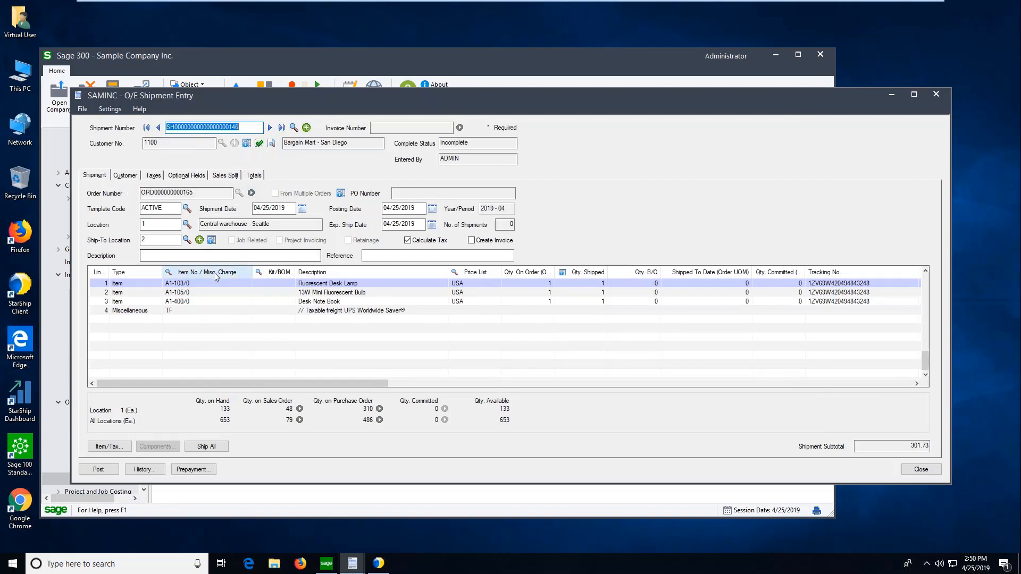
{"action": "left_click", "coordinate": [135, 311]}
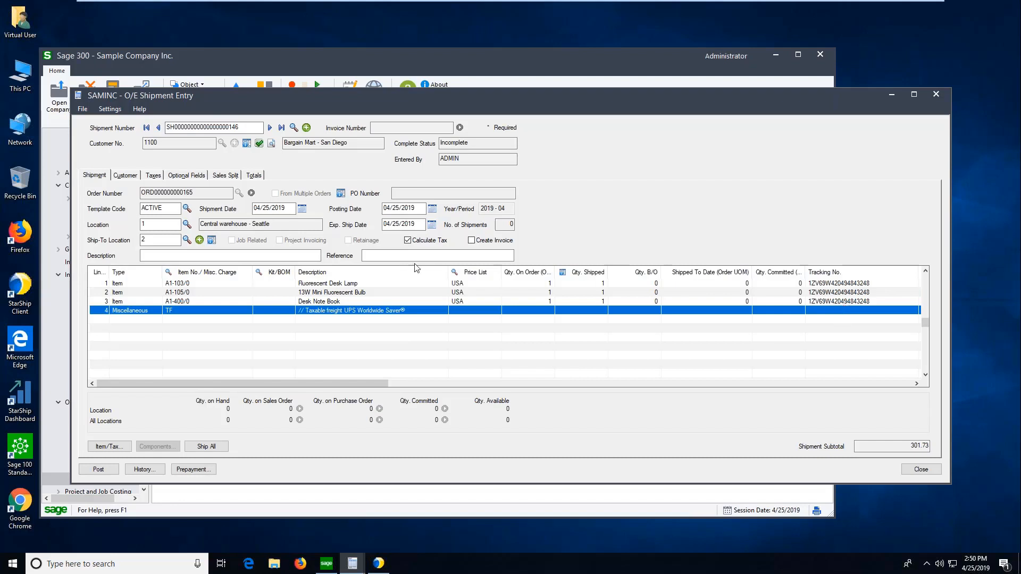
Check the tracking number in the shipment's customer details and the shipping comment and miscellaneous charges in its totals.
{"action": "left_click", "coordinate": [121, 177]}
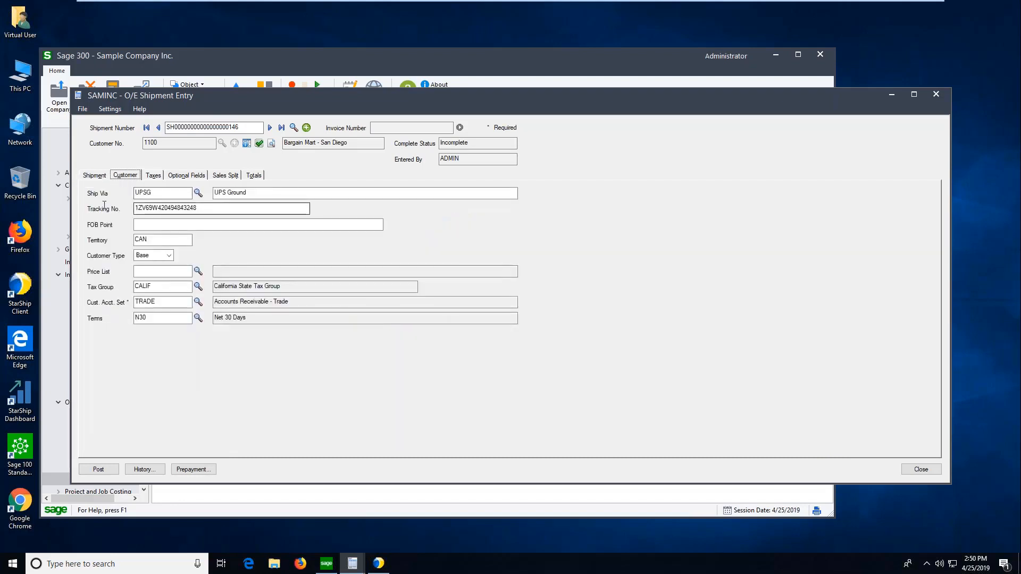
{"action": "left_click", "coordinate": [104, 207]}
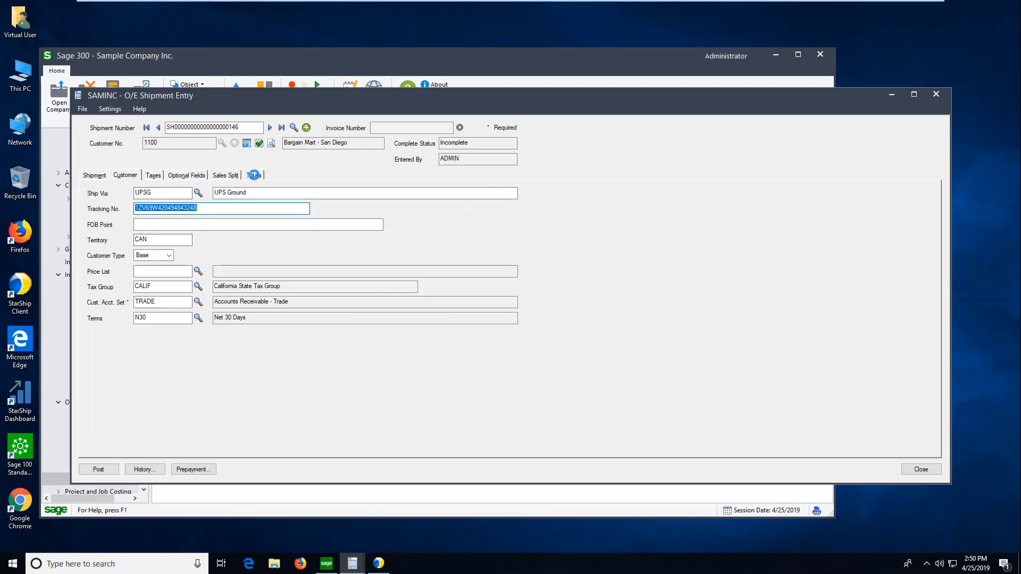
{"action": "left_click", "coordinate": [254, 175]}
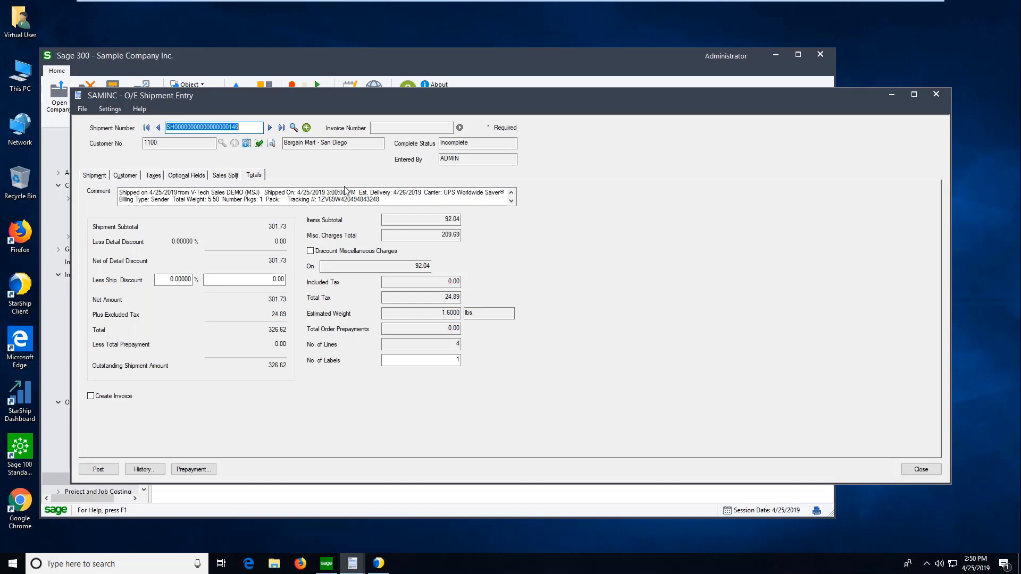
{"action": "left_click", "coordinate": [513, 202]}
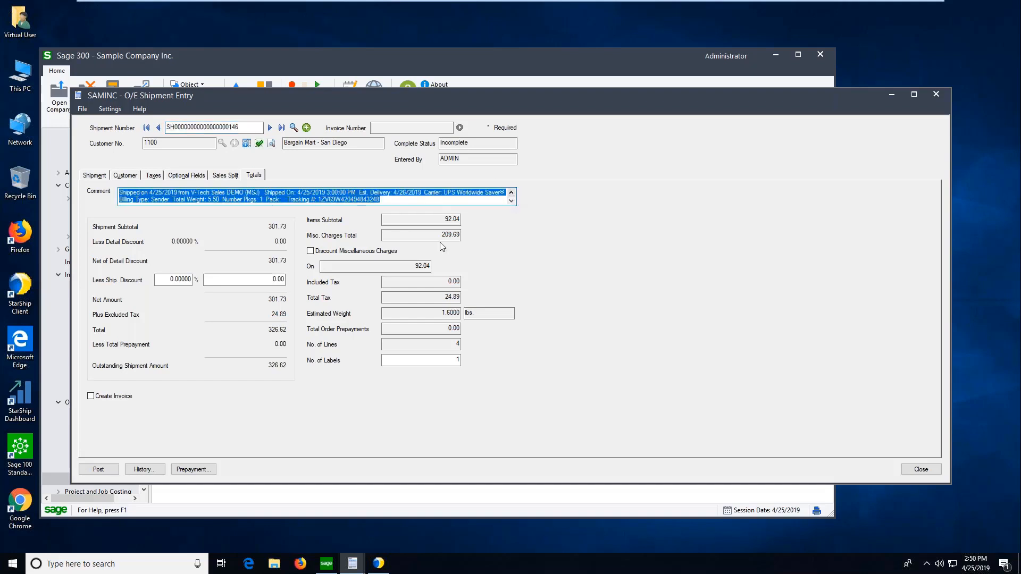